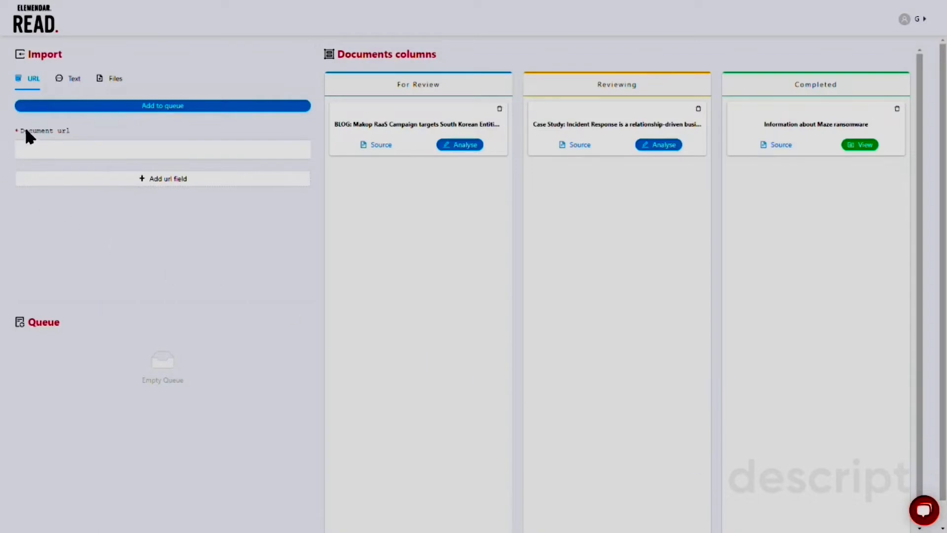
# Import the fin6-cybercrime-group-expands-threat-to-ecommerce-merchants.pdf file and add it to the queue
pyautogui.click(75, 80)
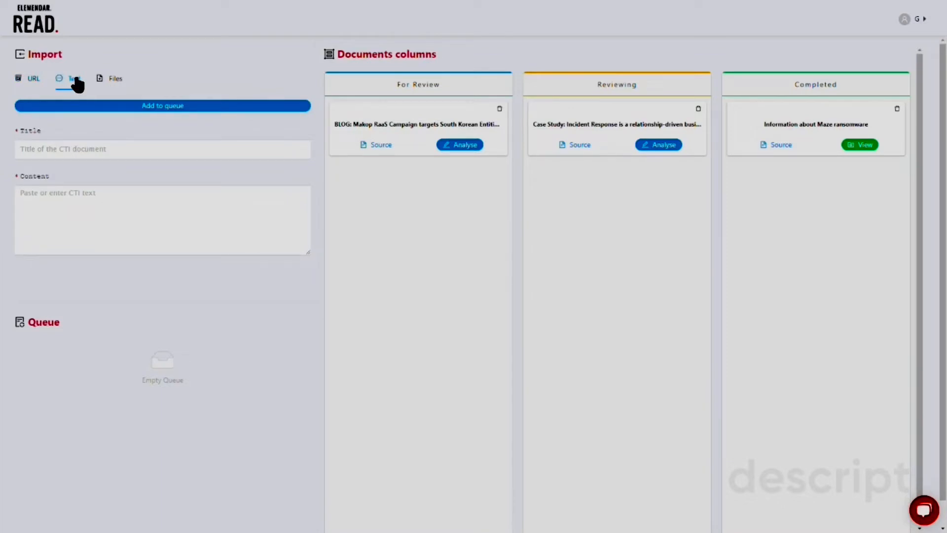
pyautogui.click(102, 81)
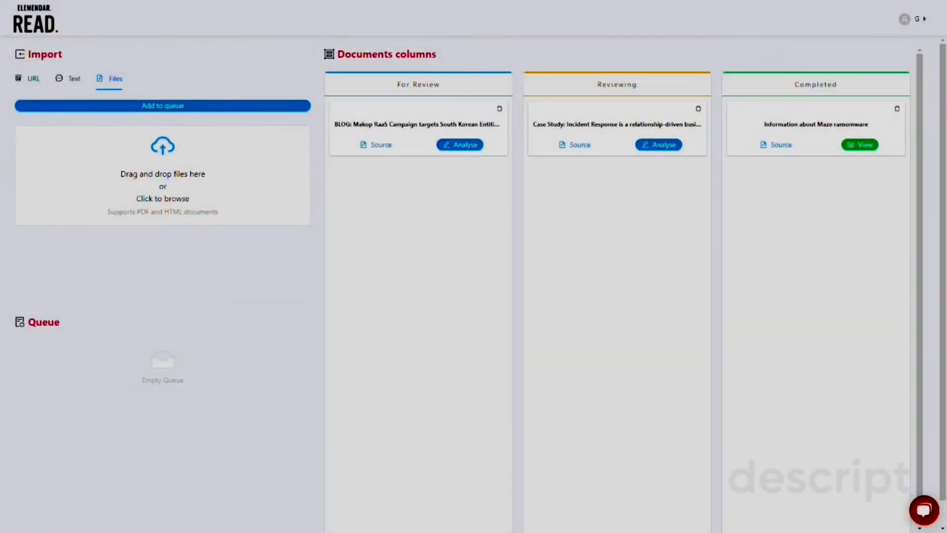
pyautogui.moveTo(0, 237); pyautogui.dragTo(127, 180)
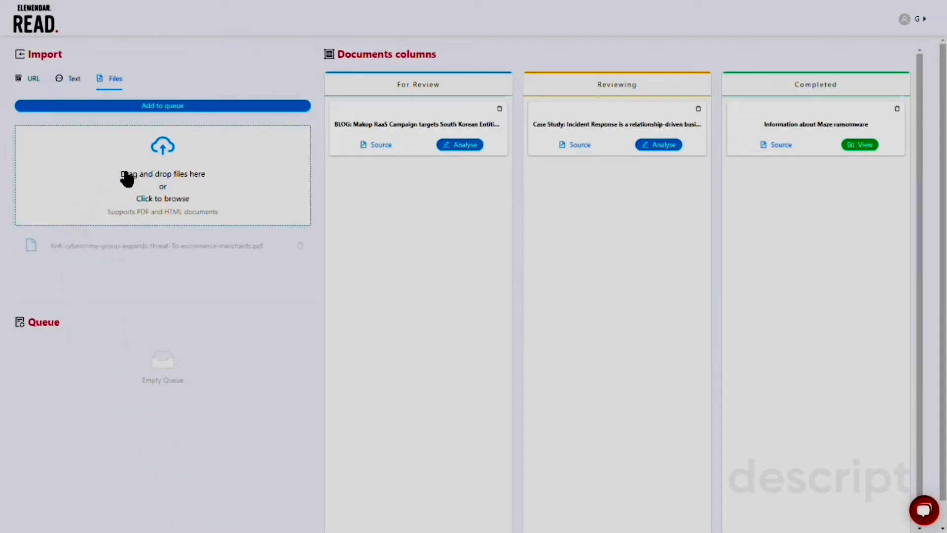
pyautogui.click(183, 106)
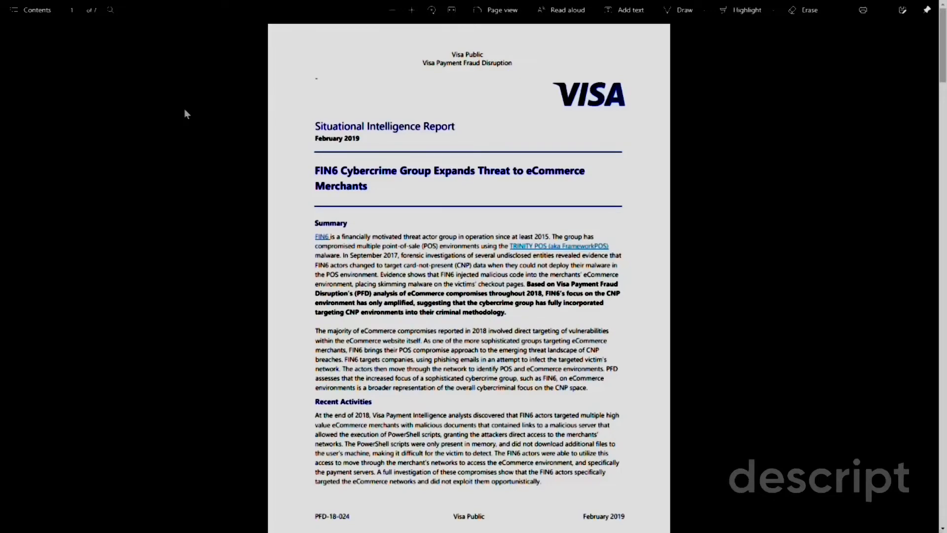
# Scroll through the pages of the source PDF report
pyautogui.scroll(-10, 184, 110)
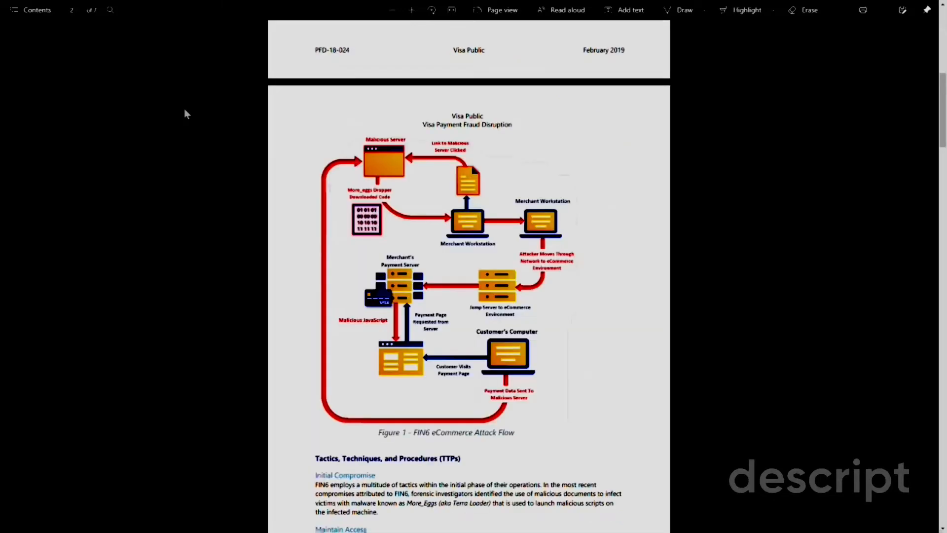
pyautogui.scroll(-8, 185, 110)
pyautogui.scroll(-8, 184, 110)
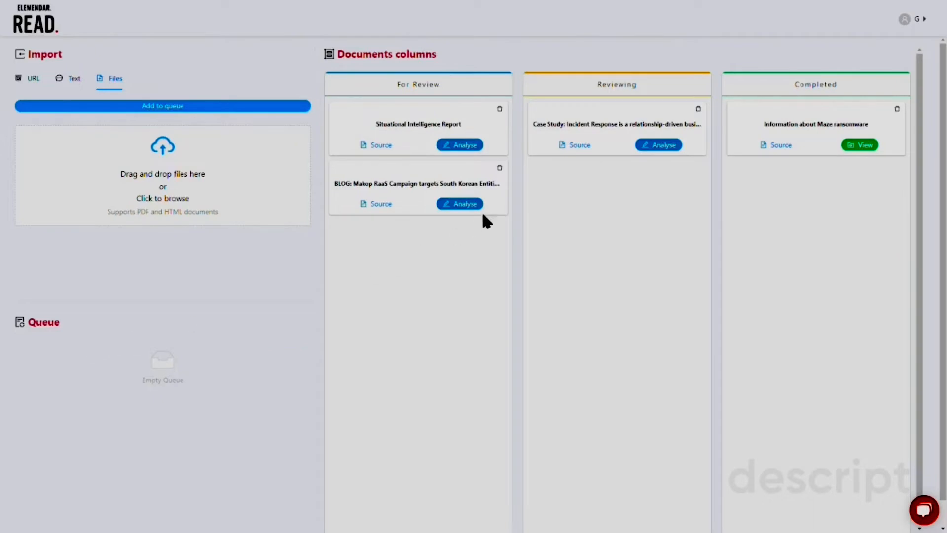
# Open the Situational Intelligence Report for analysis and delete all of its relationships
pyautogui.click(465, 146)
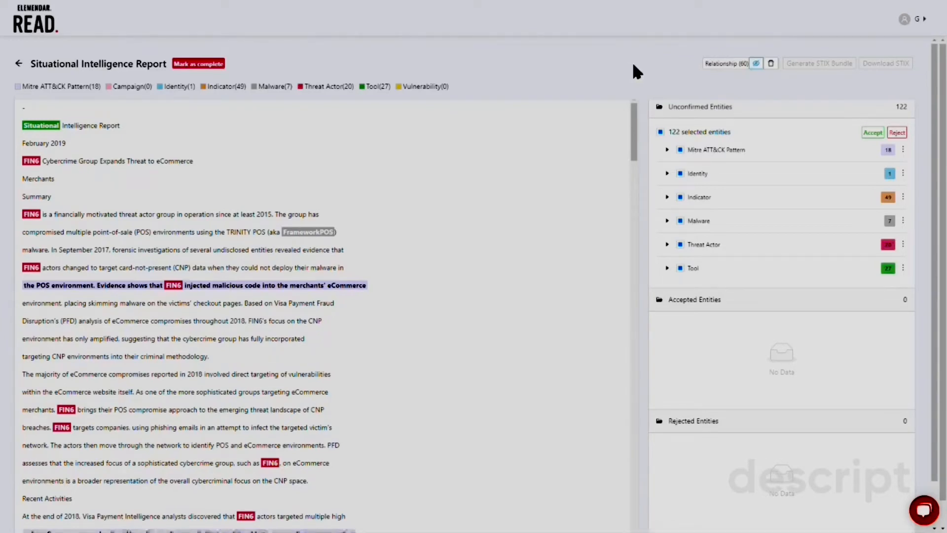
pyautogui.click(771, 64)
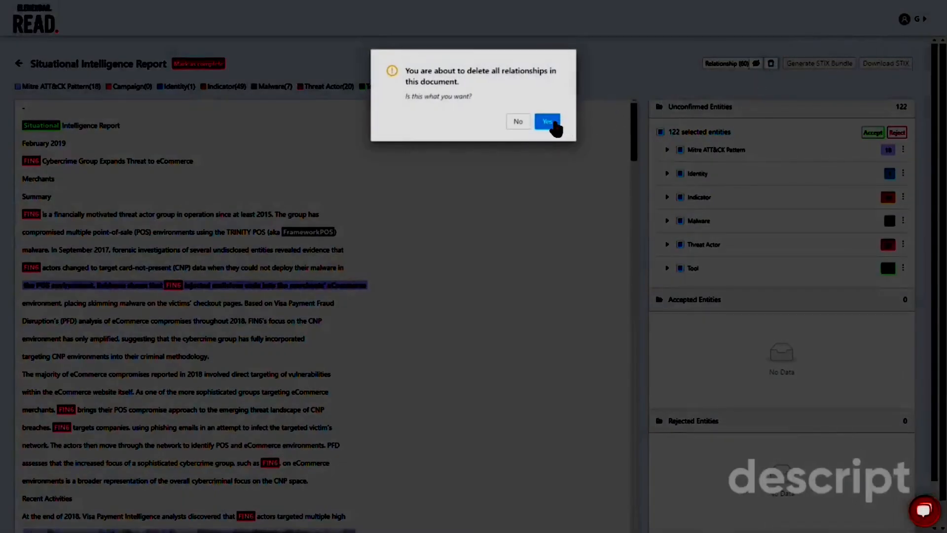
pyautogui.click(548, 122)
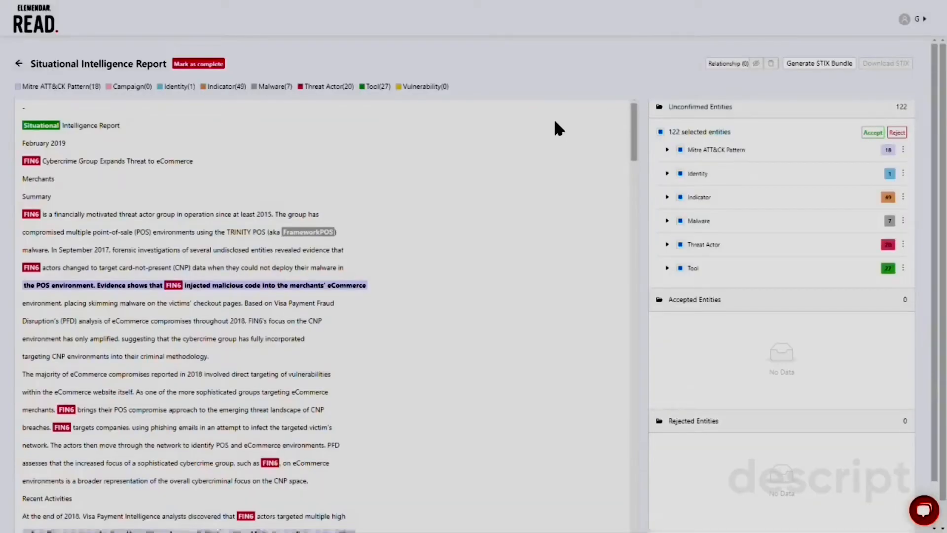
# Reject the word 'Situational' tagged as a Tool entity and expand the rejected Tool group
pyautogui.moveTo(120, 125); pyautogui.dragTo(47, 125)
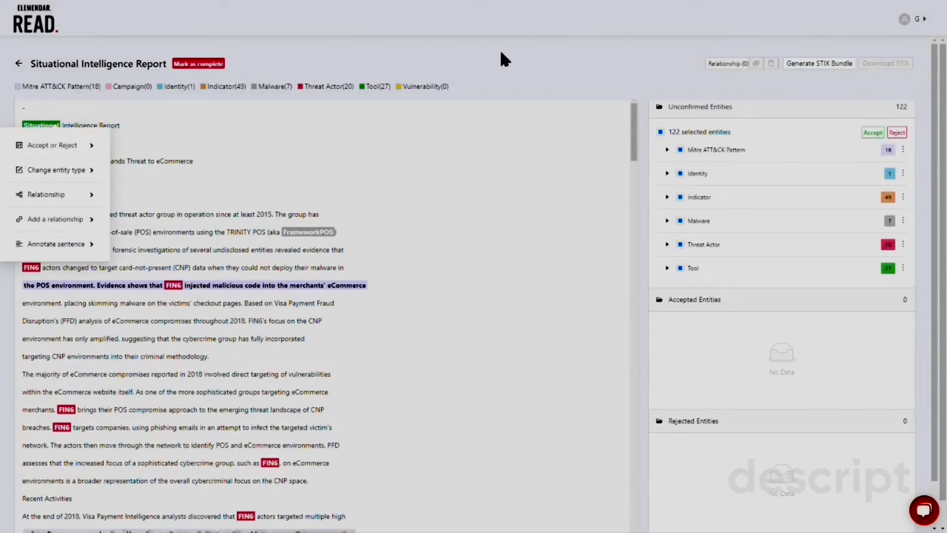
pyautogui.click(536, 49)
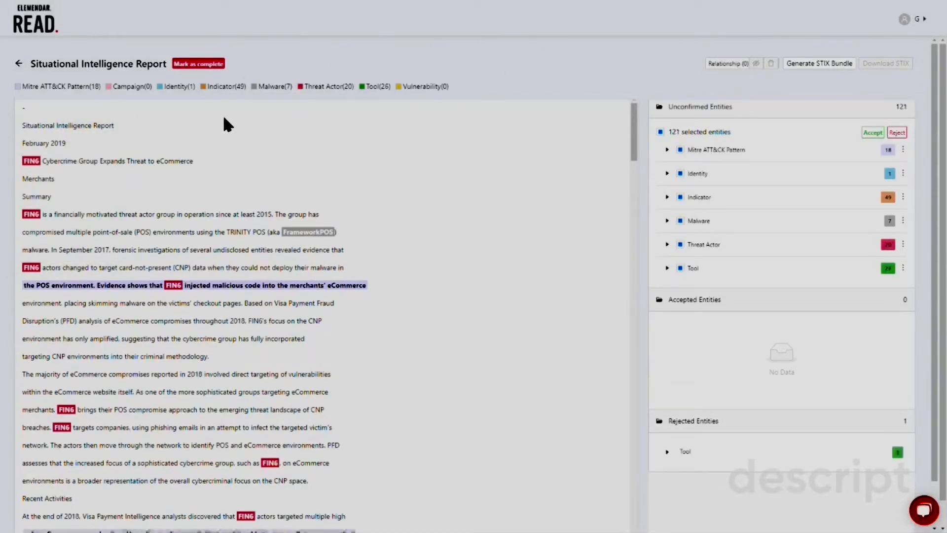
pyautogui.click(667, 451)
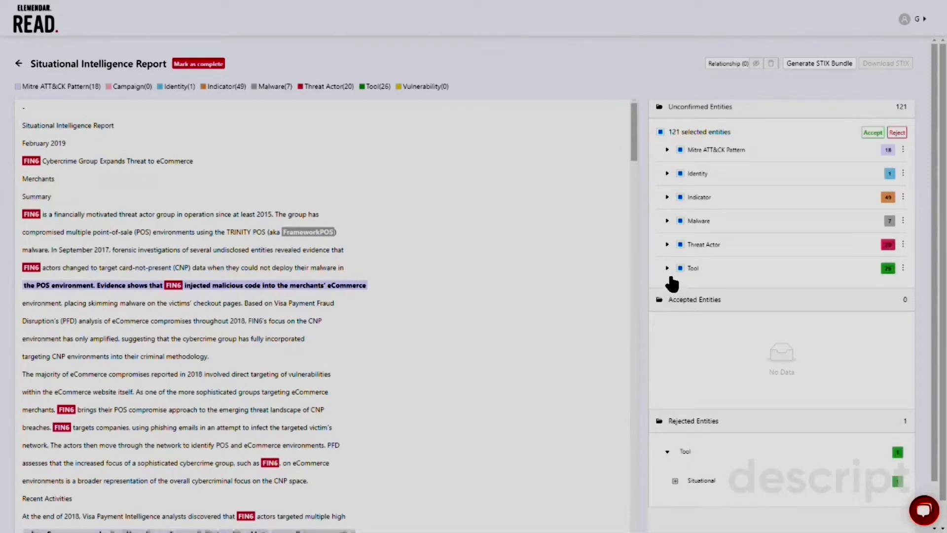
# Accept the whole FIN6 group among the unconfirmed Threat Actor entities
pyautogui.click(670, 275)
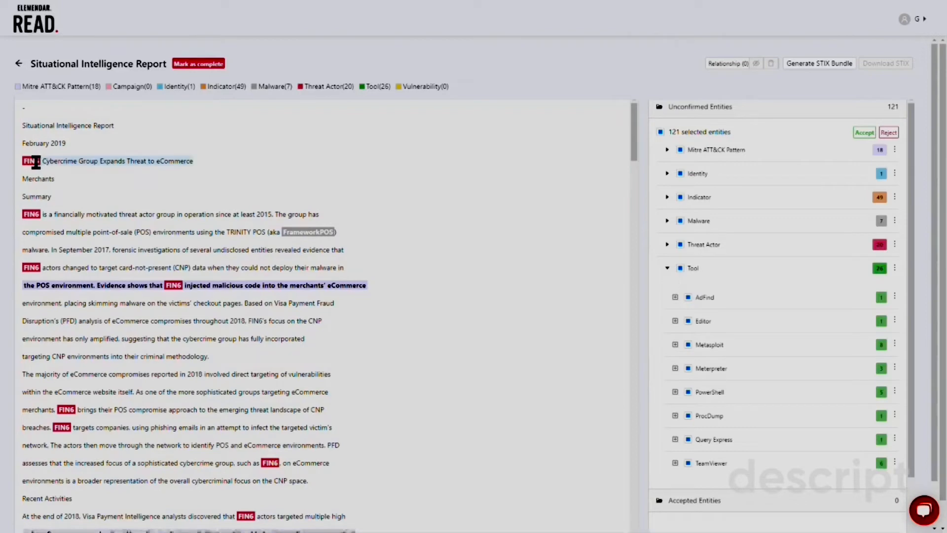
pyautogui.rightClick(36, 162)
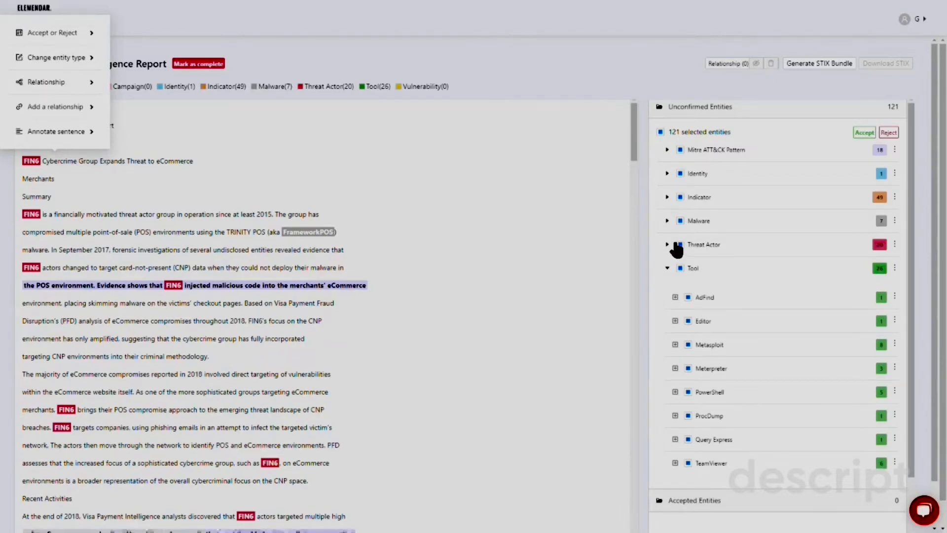
pyautogui.click(668, 244)
pyautogui.click(895, 274)
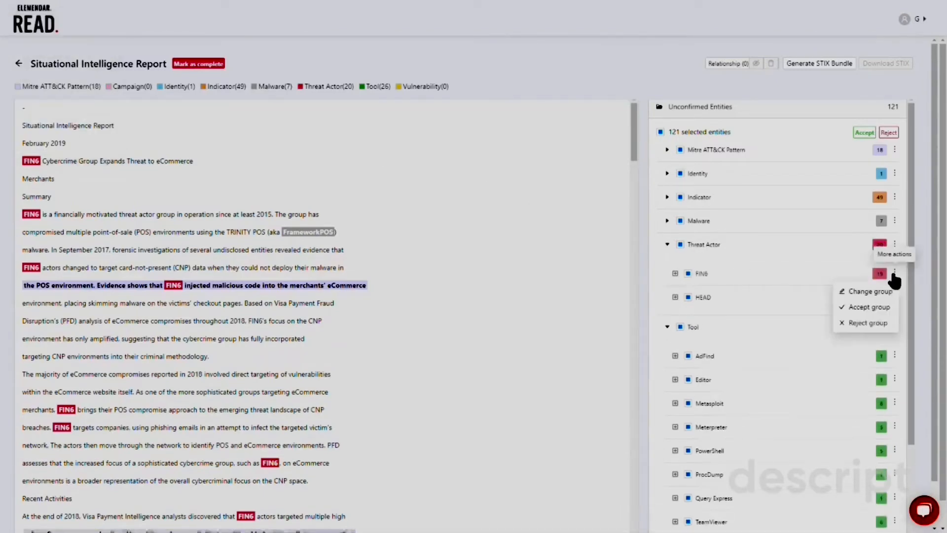
pyautogui.click(871, 314)
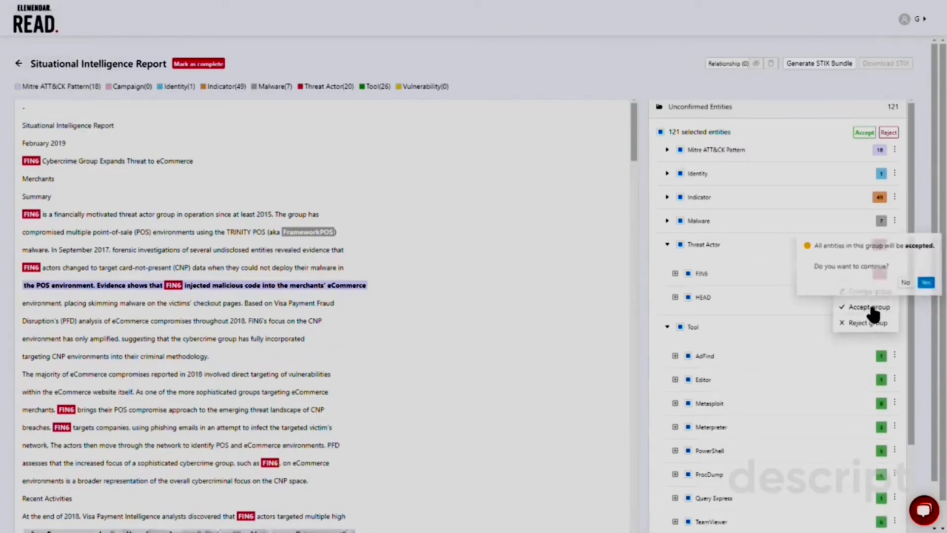
pyautogui.click(929, 281)
# Expand the accepted Threat Actor group and select the HEAD entity among unconfirmed threat actors
pyautogui.click(668, 303)
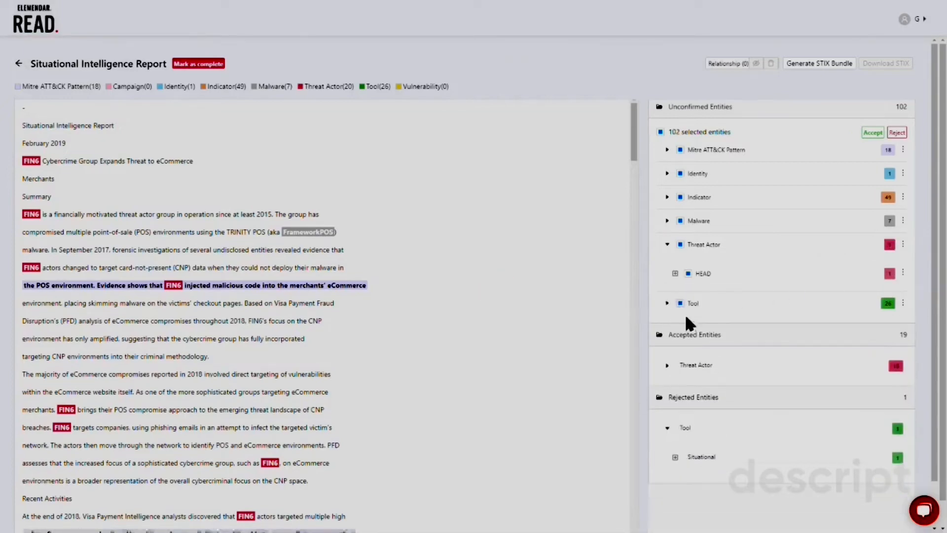
pyautogui.click(667, 366)
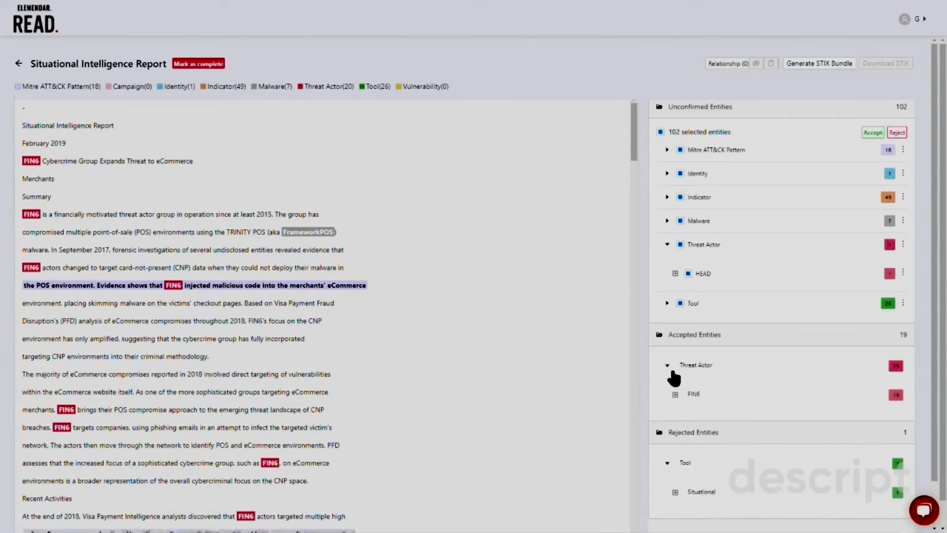
pyautogui.click(707, 277)
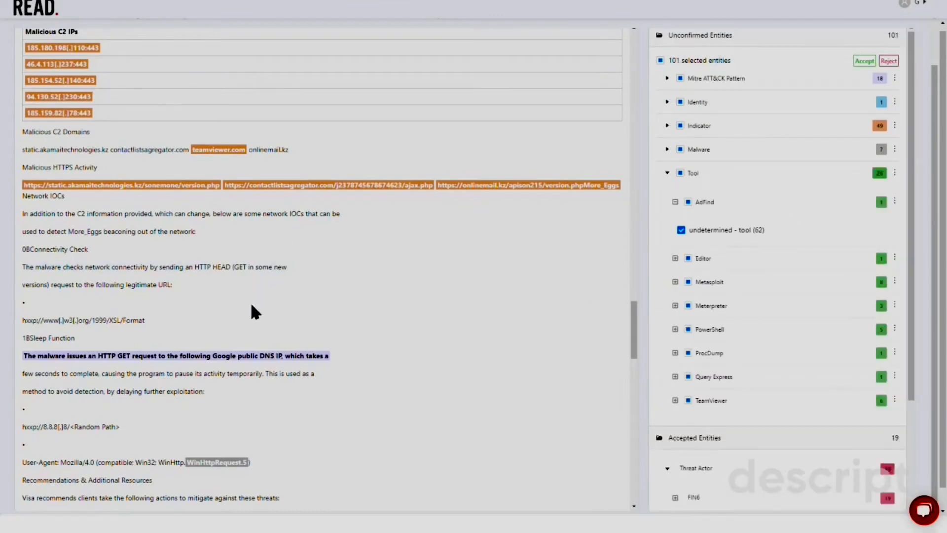
# Accept the T1071 - Standard Application Layer Protocol pattern on the sentence about the HTTP GET request to Google DNS
pyautogui.click(234, 354)
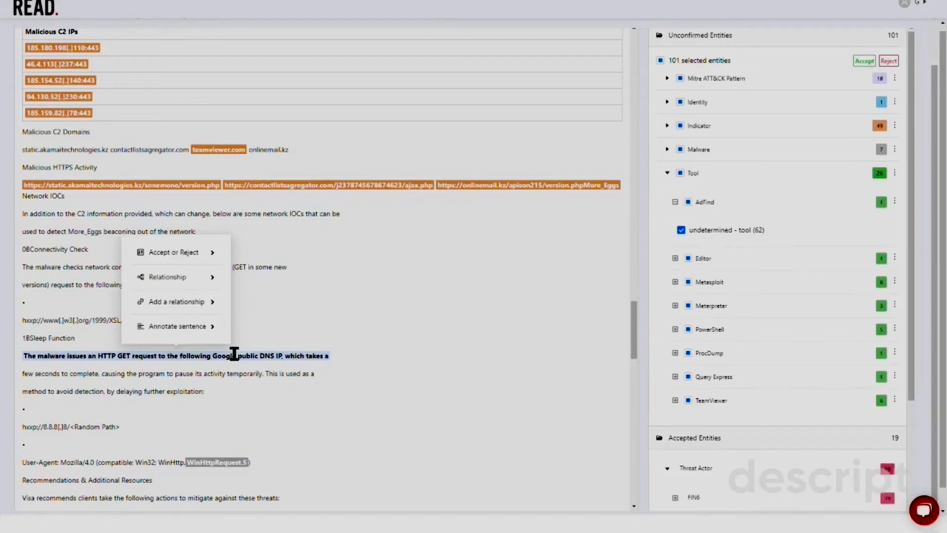
pyautogui.click(666, 78)
pyautogui.click(738, 279)
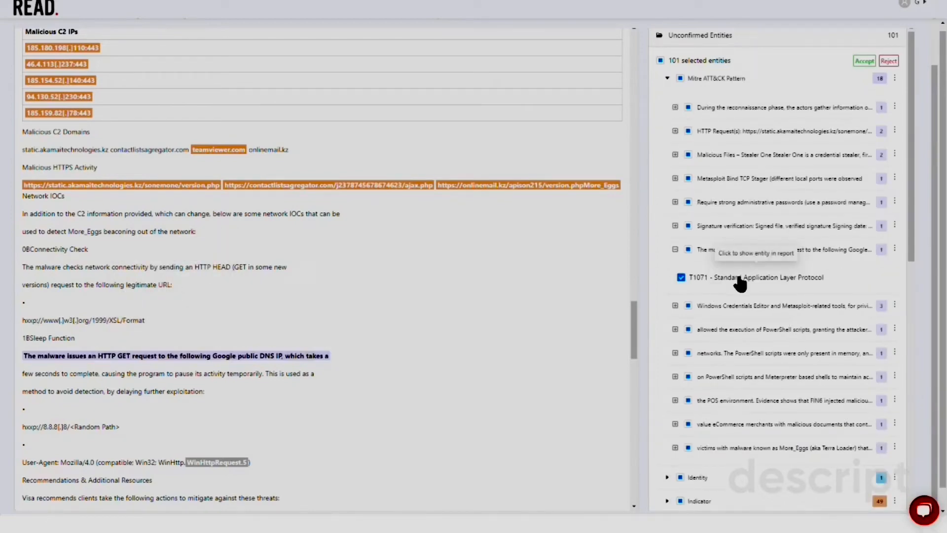
pyautogui.click(176, 355)
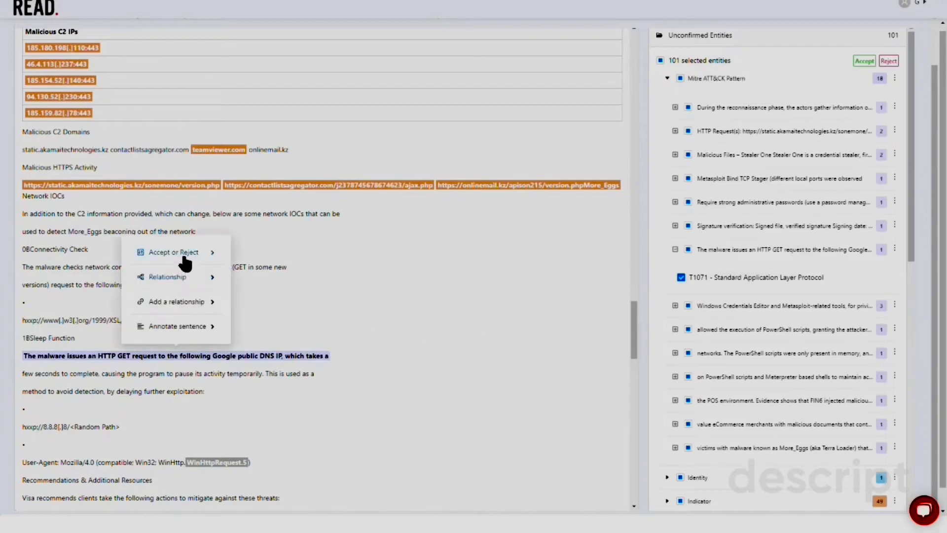
pyautogui.click(184, 255)
pyautogui.click(262, 256)
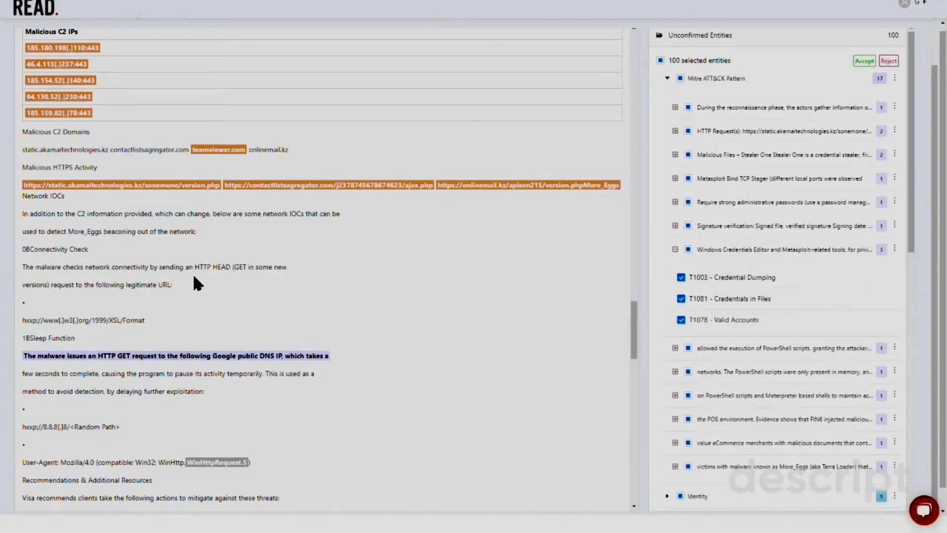
# Reject the WinHttpRequest.5 entity in the User-Agent line
pyautogui.click(207, 462)
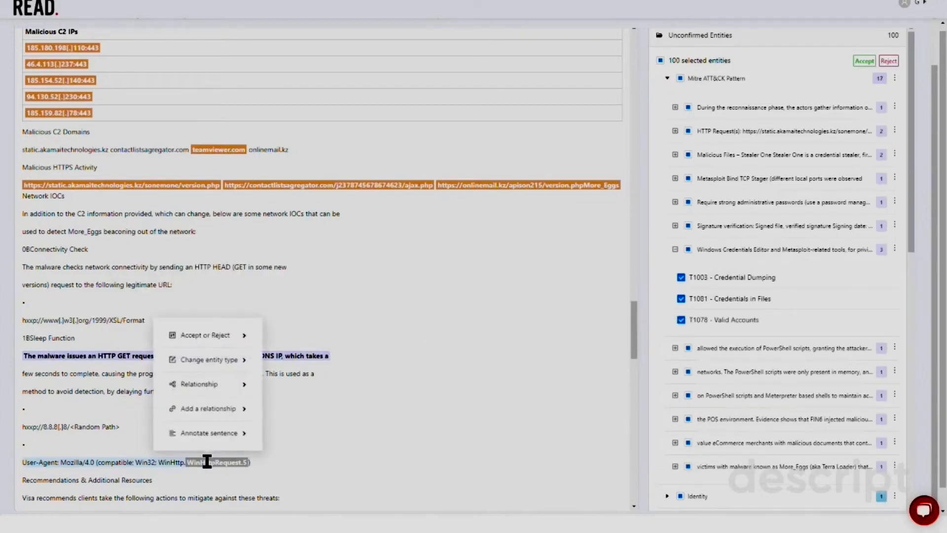
pyautogui.click(211, 334)
pyautogui.click(298, 361)
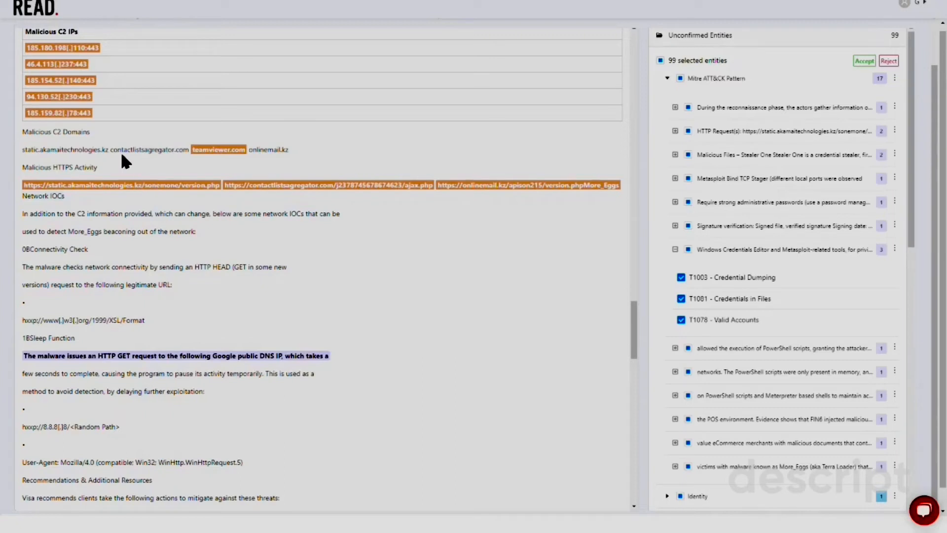
# Annotate the contactlistsagregator.com domain in the Malicious C2 Domains line as an Indicator entity
pyautogui.moveTo(111, 149); pyautogui.dragTo(194, 149)
pyautogui.moveTo(162, 96)
pyautogui.moveTo(260, 148)
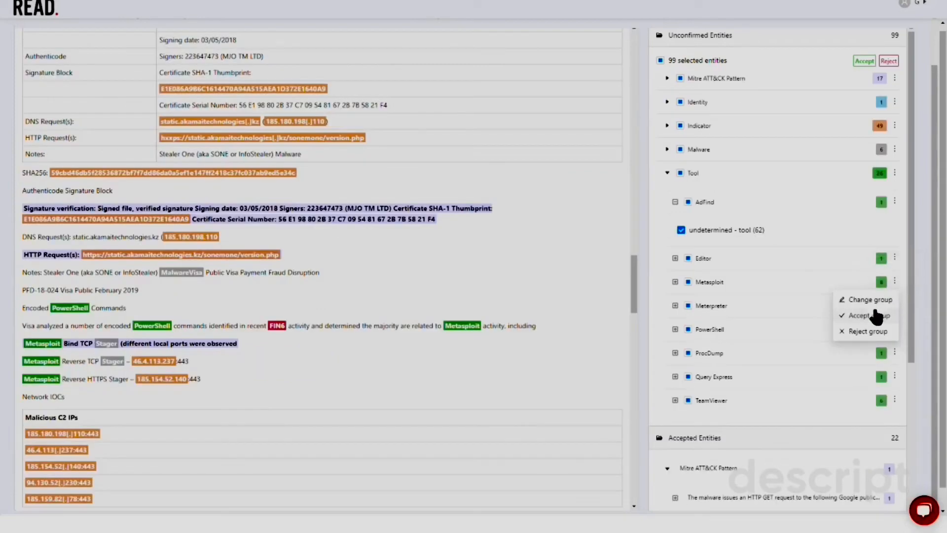
pyautogui.click(871, 312)
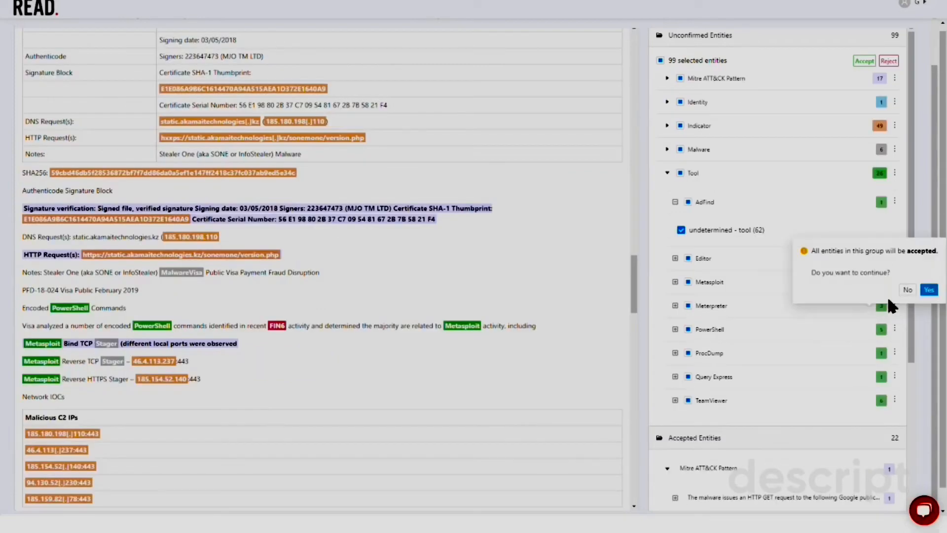
pyautogui.click(929, 290)
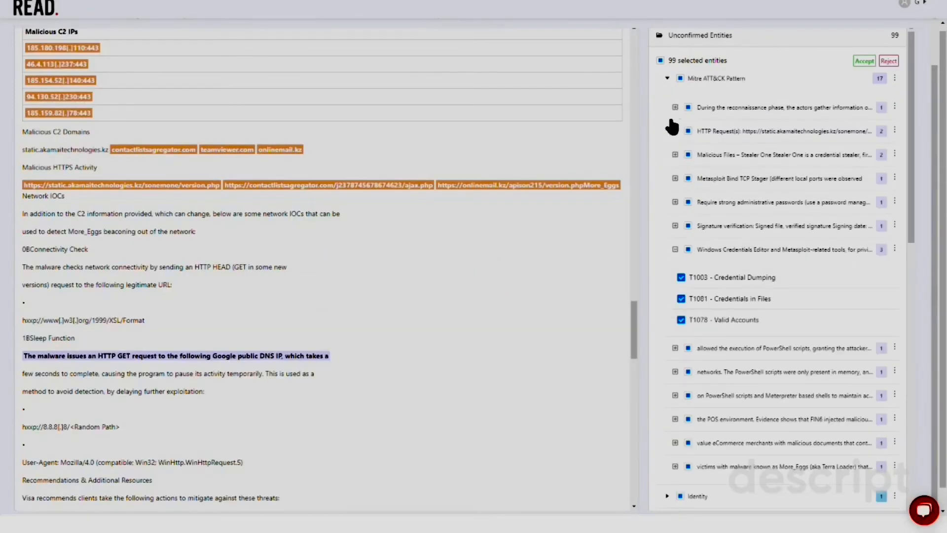
pyautogui.click(667, 78)
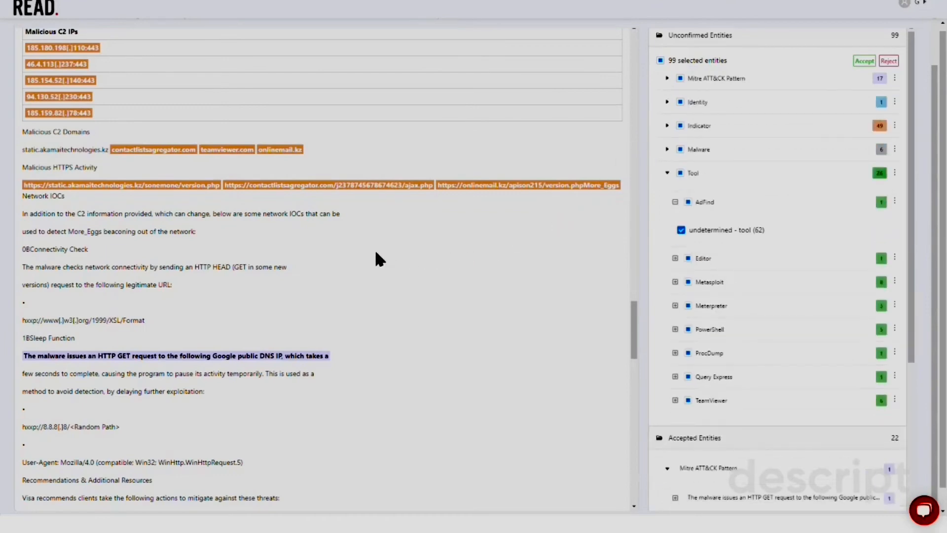
pyautogui.scroll(8, 378, 258)
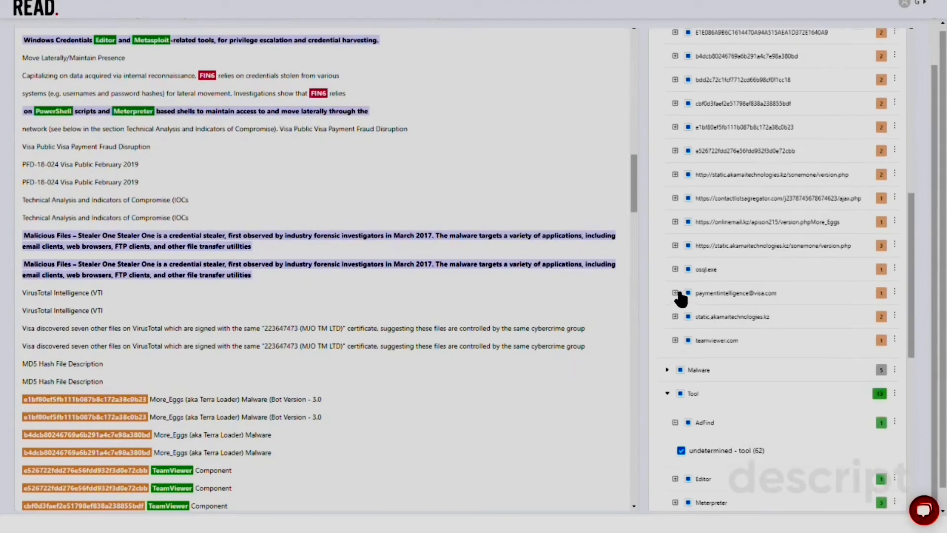
pyautogui.click(675, 269)
pyautogui.click(709, 300)
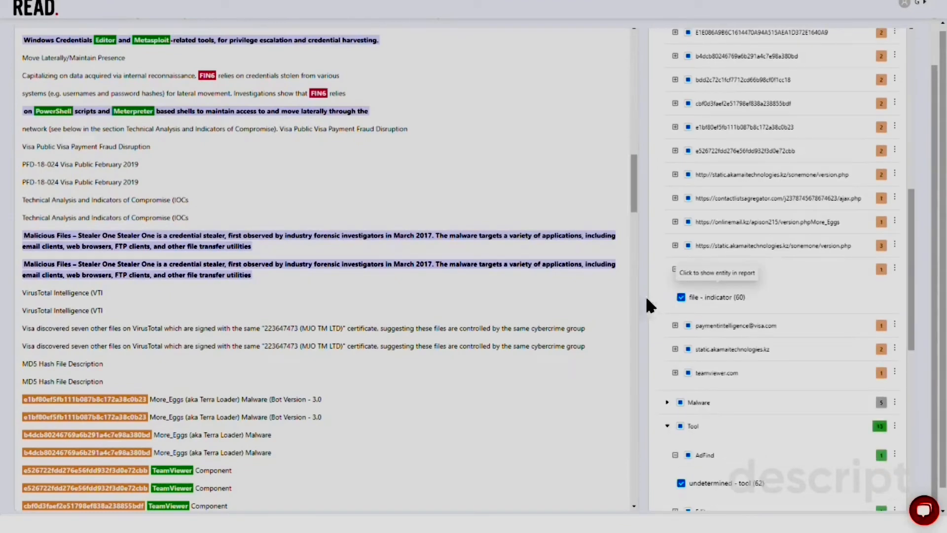
pyautogui.click(688, 326)
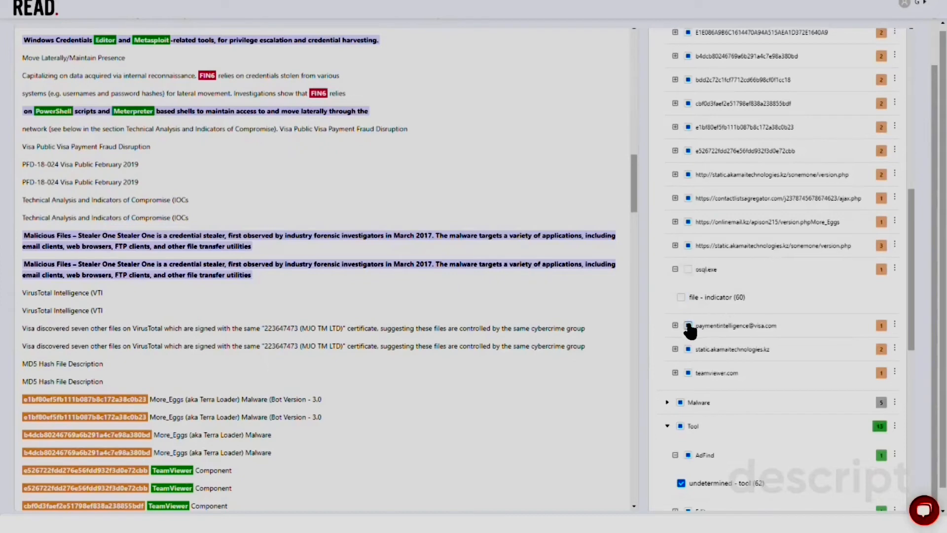
# Accept the remaining selected entities of the Indicator group
pyautogui.scroll(10, 773, 328)
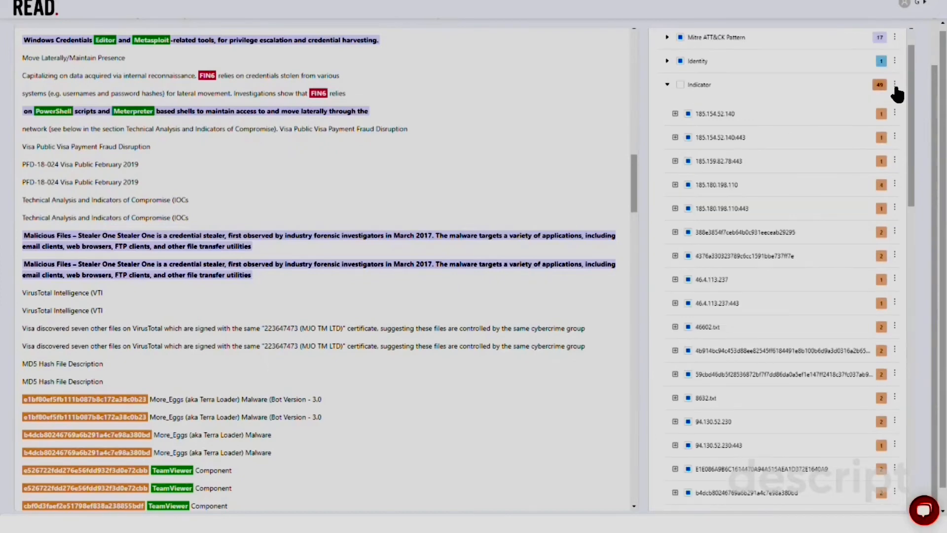
pyautogui.click(894, 84)
pyautogui.click(869, 116)
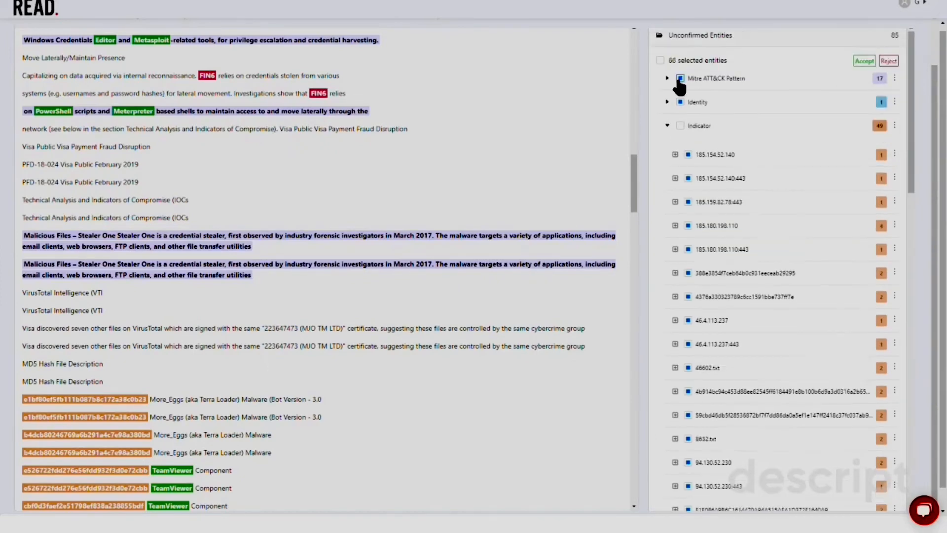
pyautogui.click(667, 126)
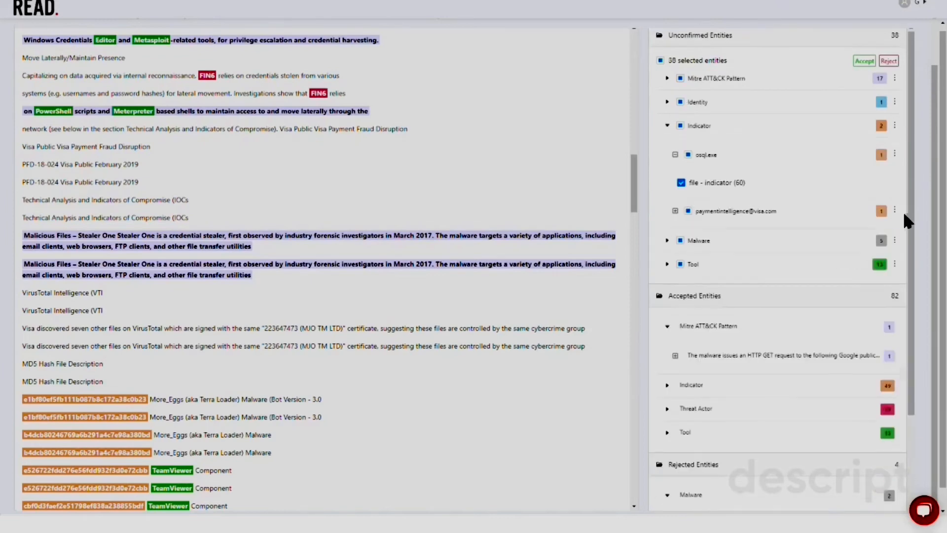
pyautogui.click(894, 210)
pyautogui.click(870, 262)
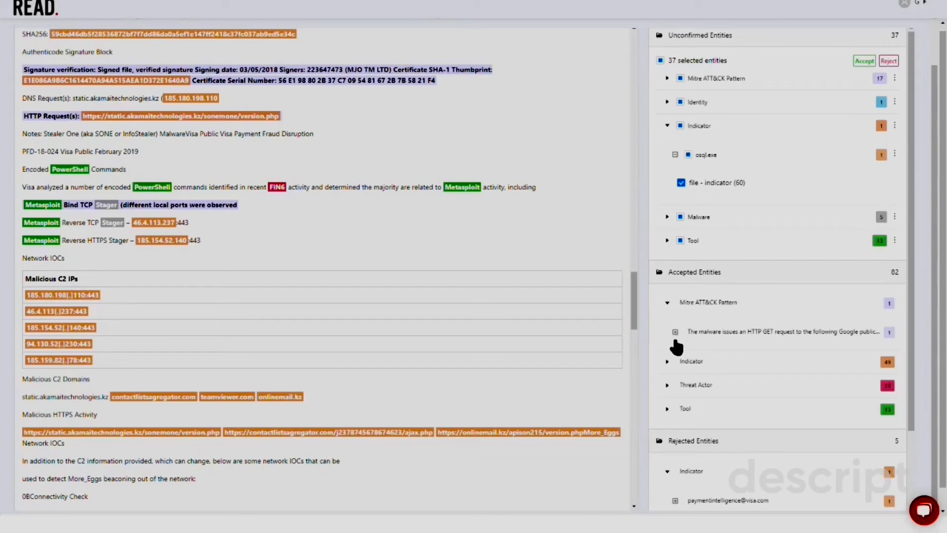
# Expand and review the accepted Threat Actor, Tool and Indicator entity groups, then the rejected entities
pyautogui.click(667, 386)
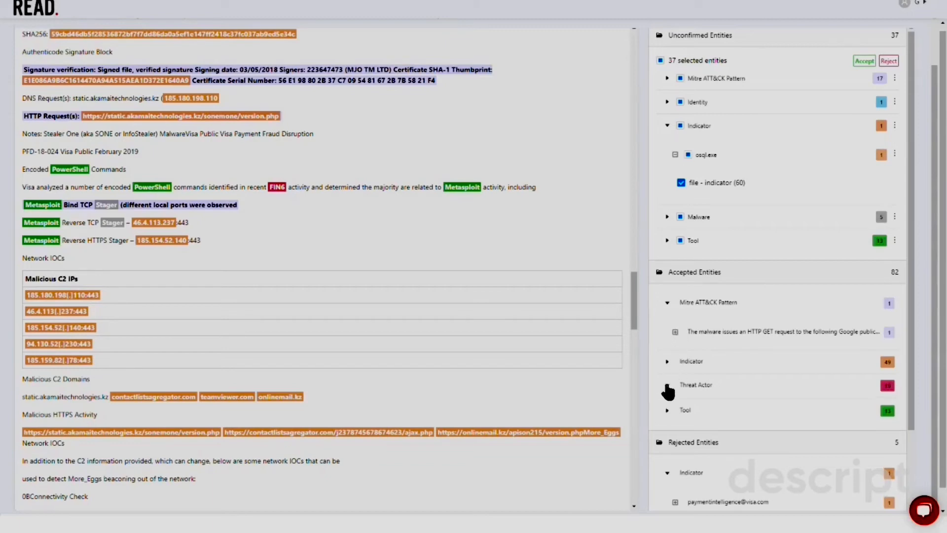
pyautogui.click(668, 443)
pyautogui.scroll(-1, 721, 386)
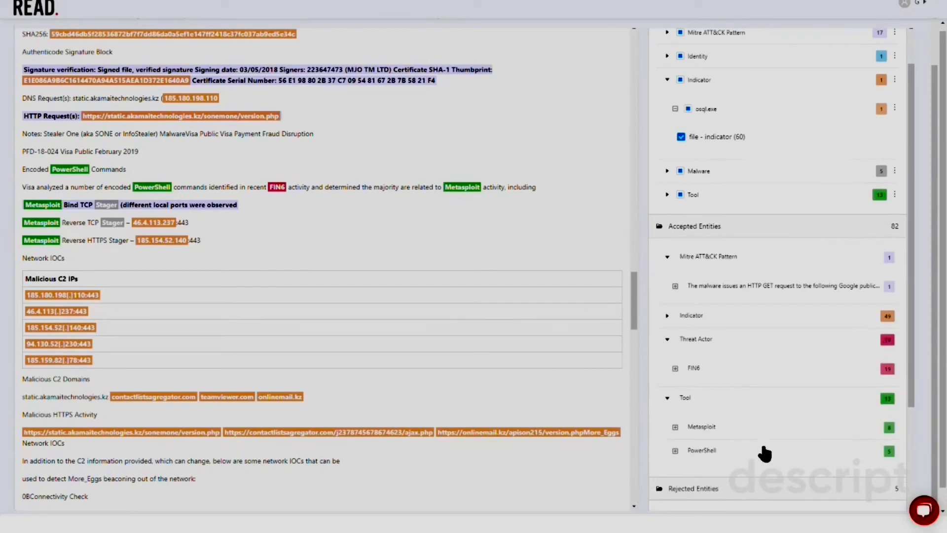
pyautogui.click(669, 316)
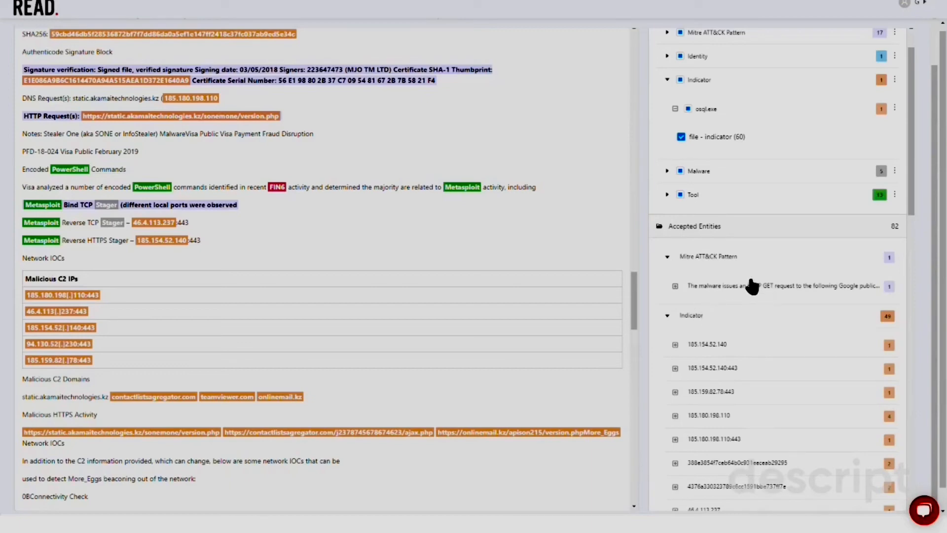
pyautogui.scroll(2, 750, 260)
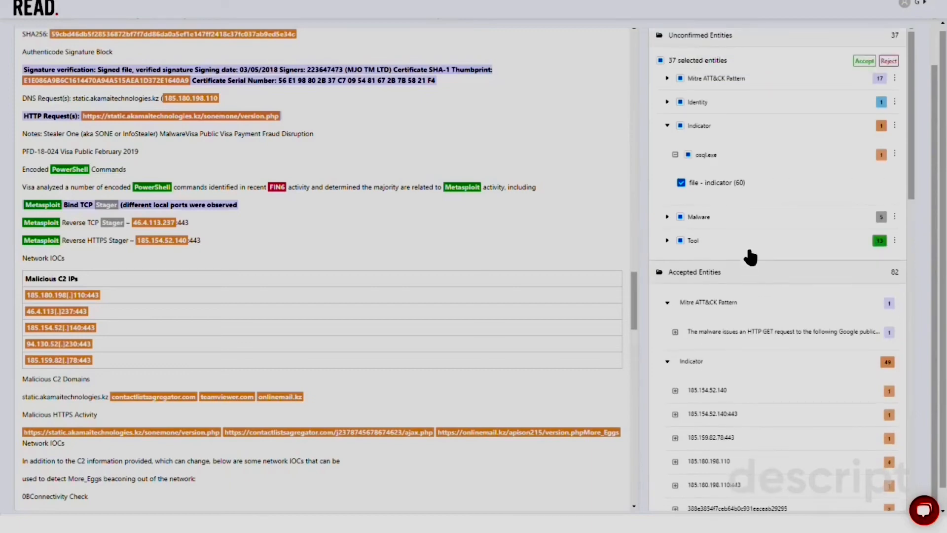
pyautogui.click(799, 45)
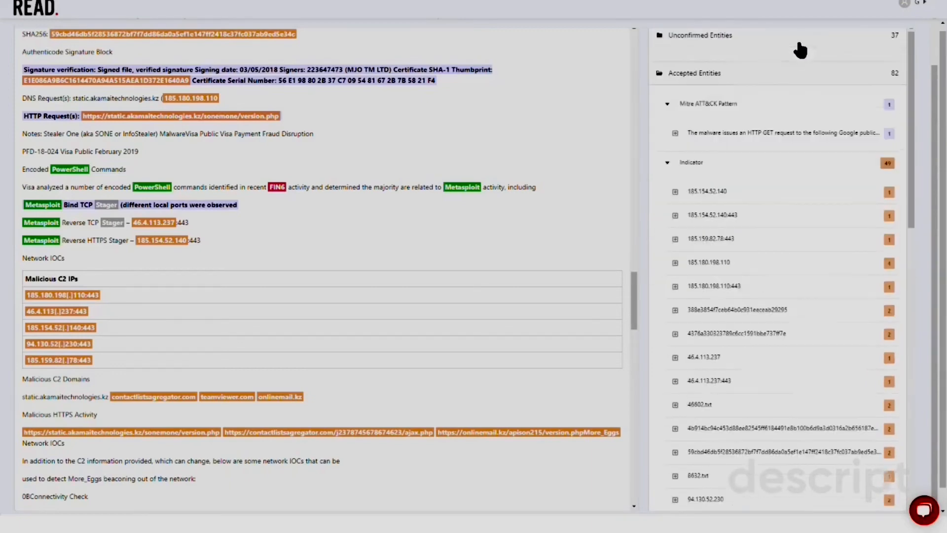
pyautogui.click(775, 73)
pyautogui.scroll(2, 870, 64)
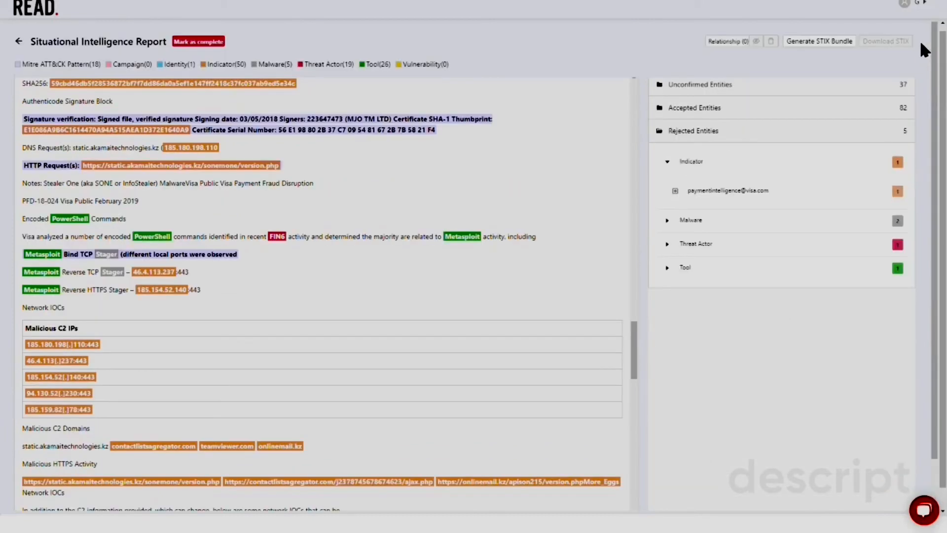
# Generate a new STIX bundle from the approved entities
pyautogui.click(838, 45)
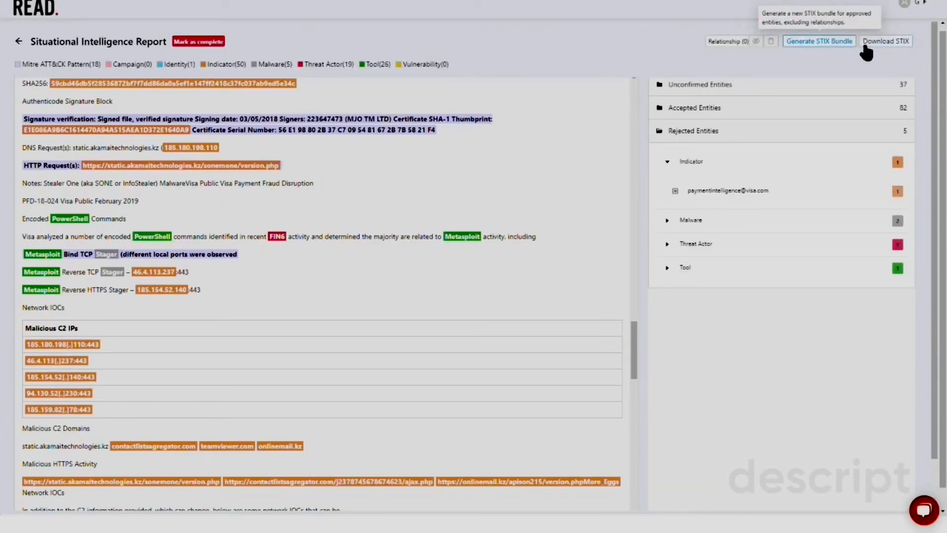
pyautogui.click(417, 2)
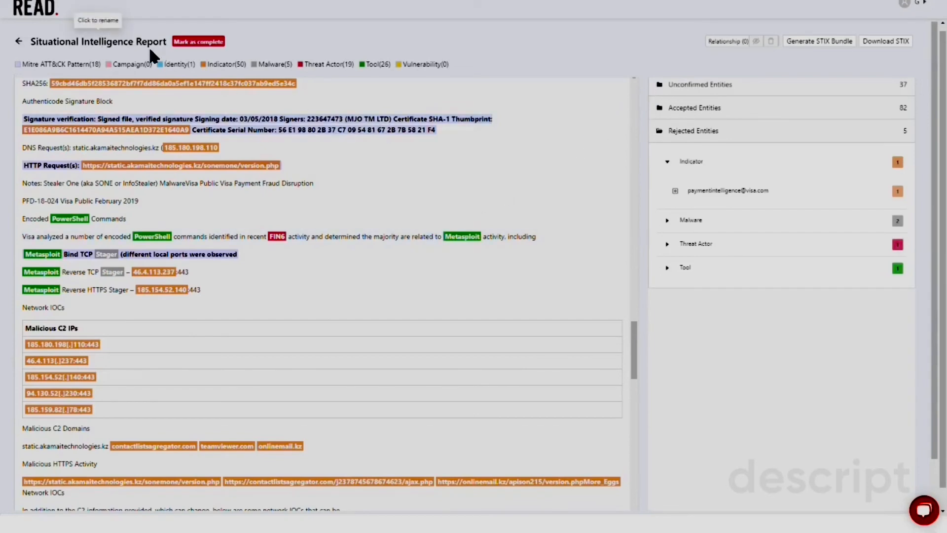
# Return to the documents board and move the Situational Intelligence Report into the Completed column, confirming the change
pyautogui.click(19, 41)
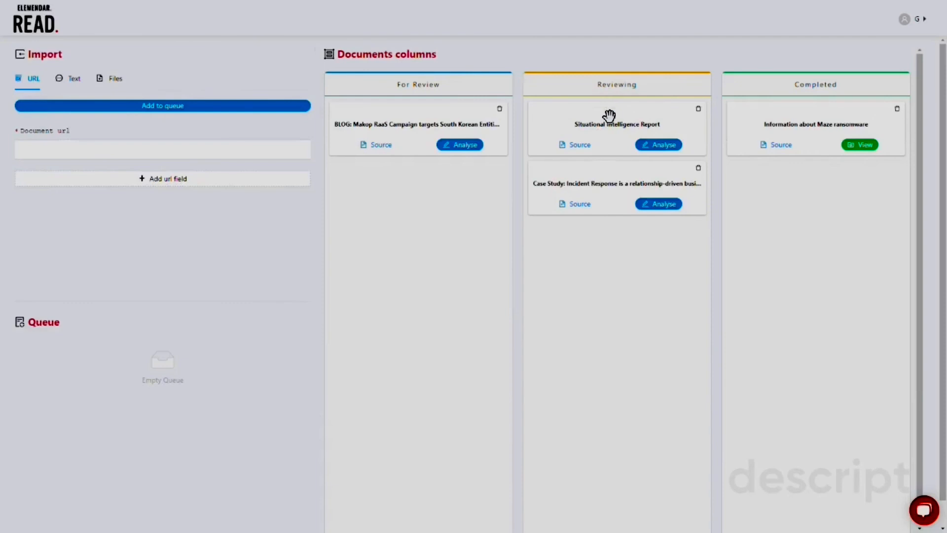
pyautogui.moveTo(609, 116); pyautogui.dragTo(788, 184)
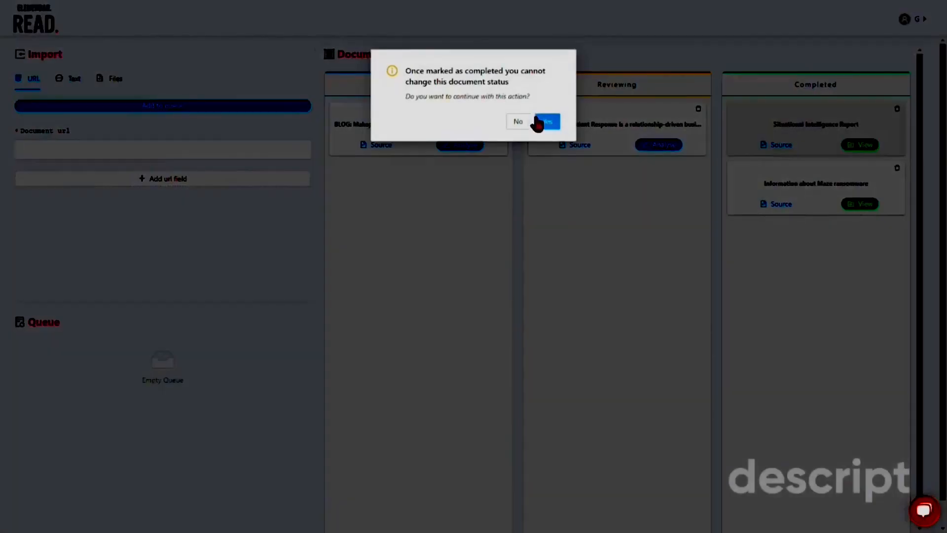
pyautogui.click(546, 121)
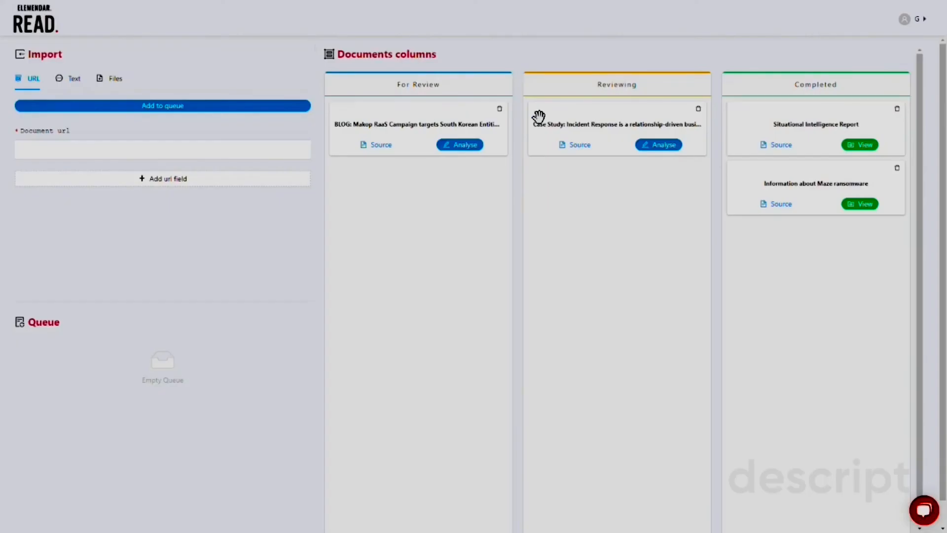